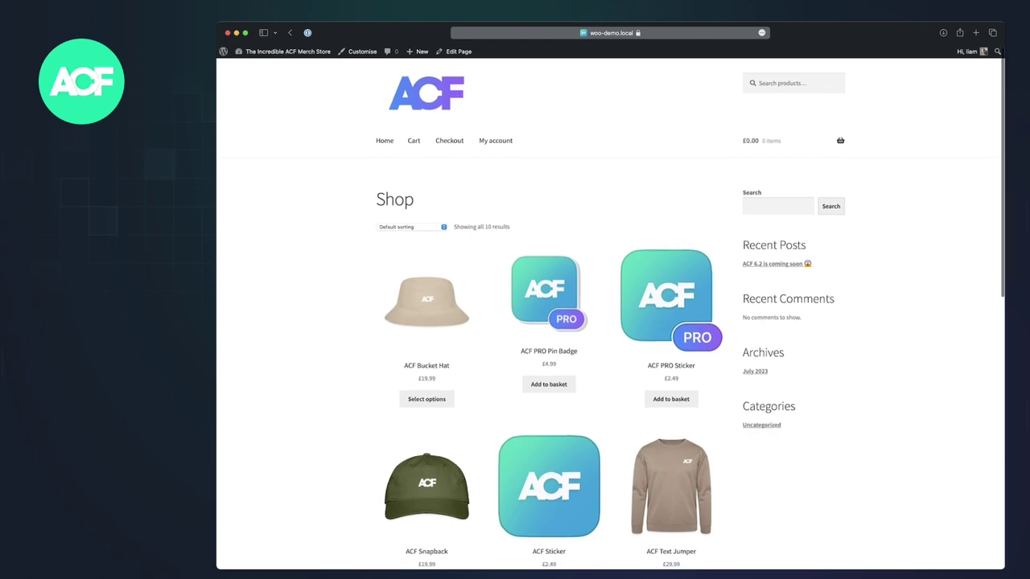
Look through all the products listed on the store's Shop page
scroll(610, 314, down, 3)
scroll(610, 314, down, 5)
scroll(610, 314, up, 10)
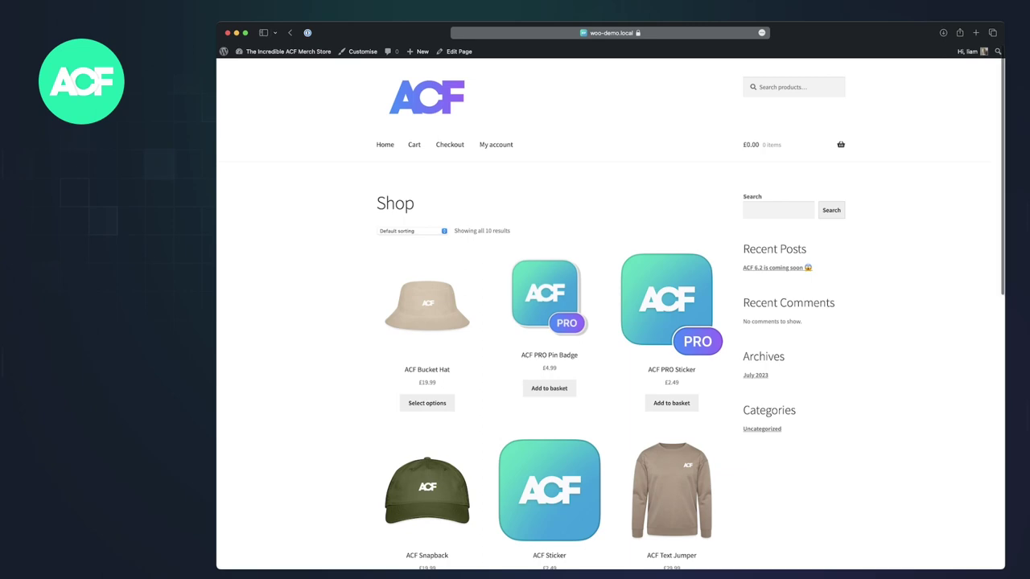
scroll(610, 313, down, 5)
scroll(610, 313, down, 5)
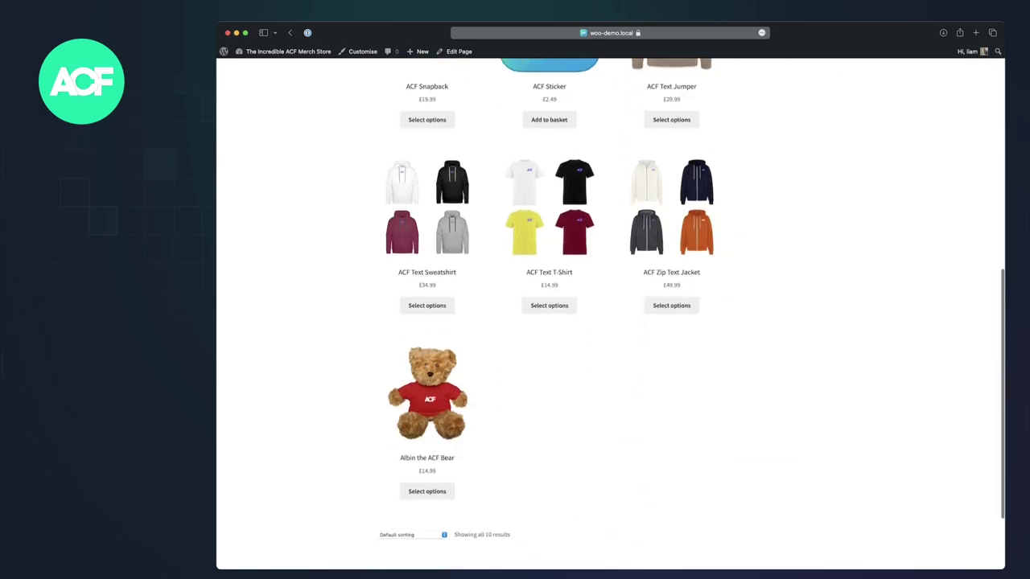
scroll(610, 314, up, 10)
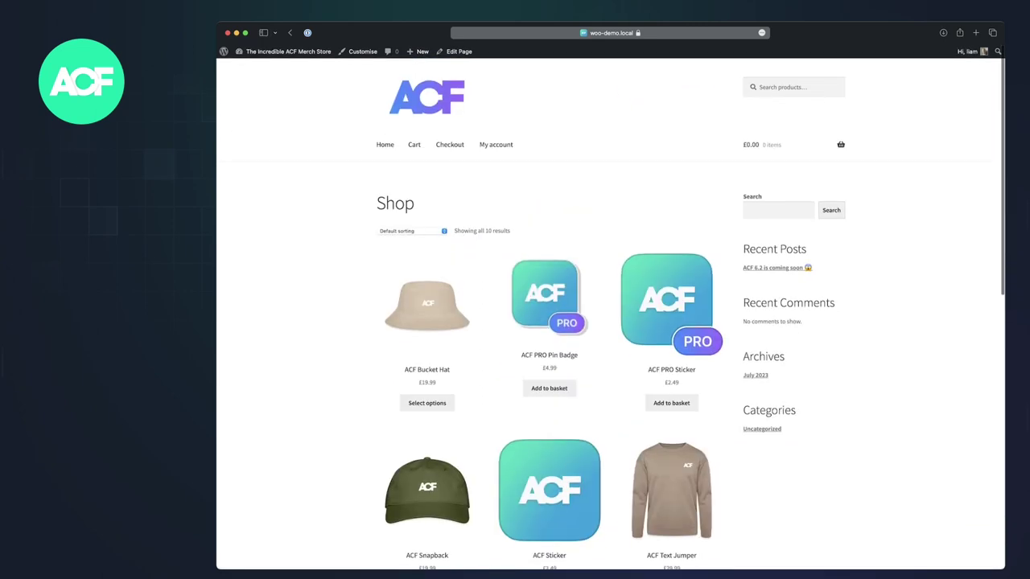
scroll(610, 314, down, 7)
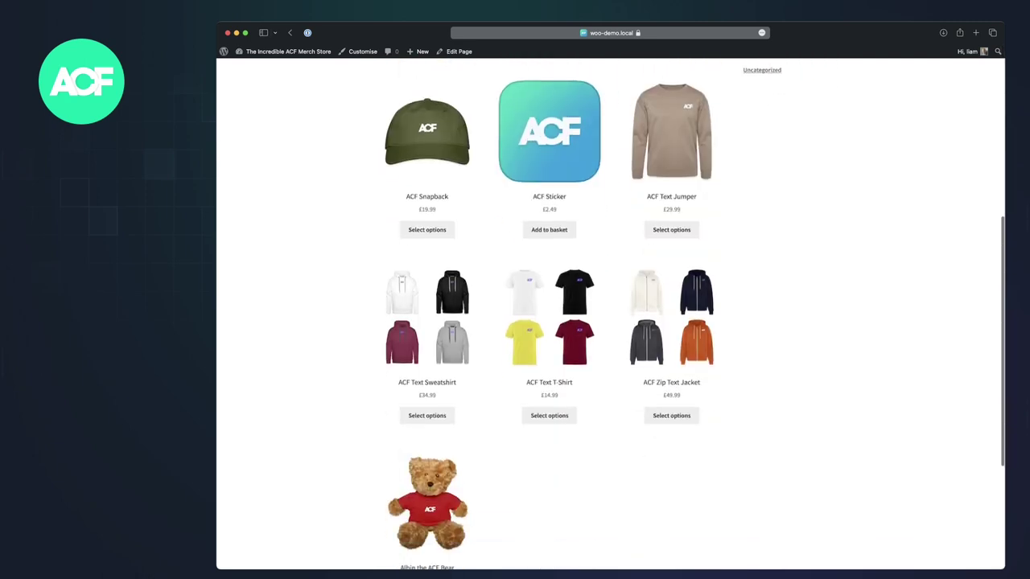
scroll(610, 314, up, 7)
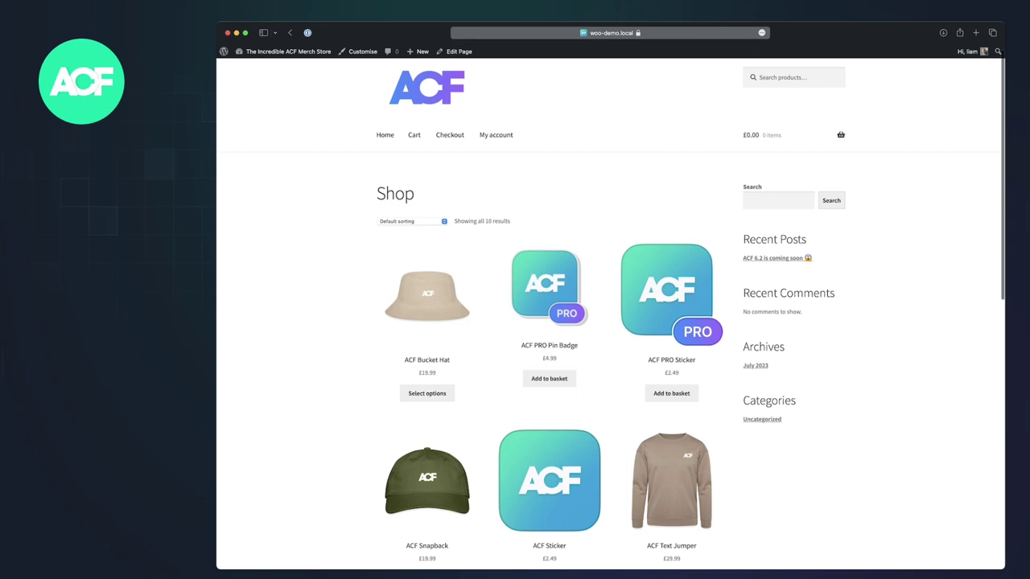
scroll(610, 314, down, 6)
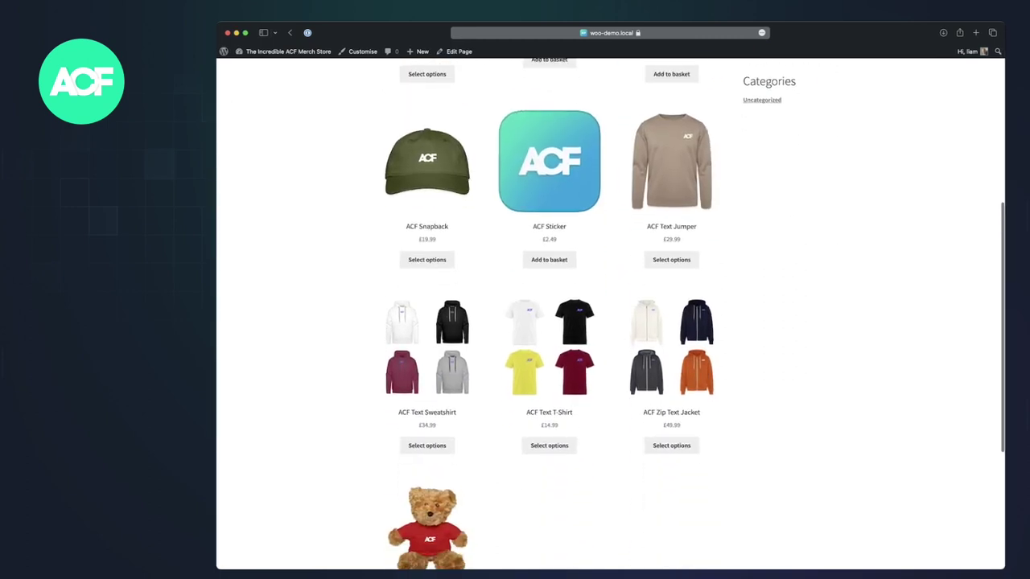
scroll(610, 314, up, 5)
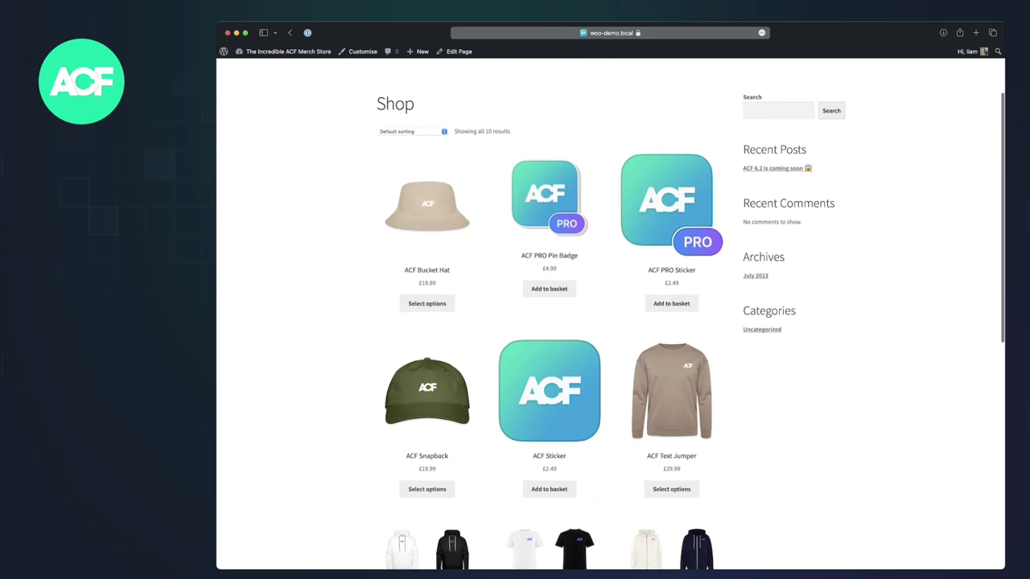
Create a new ACF field group titled "Products" in the site's admin area
click(286, 51)
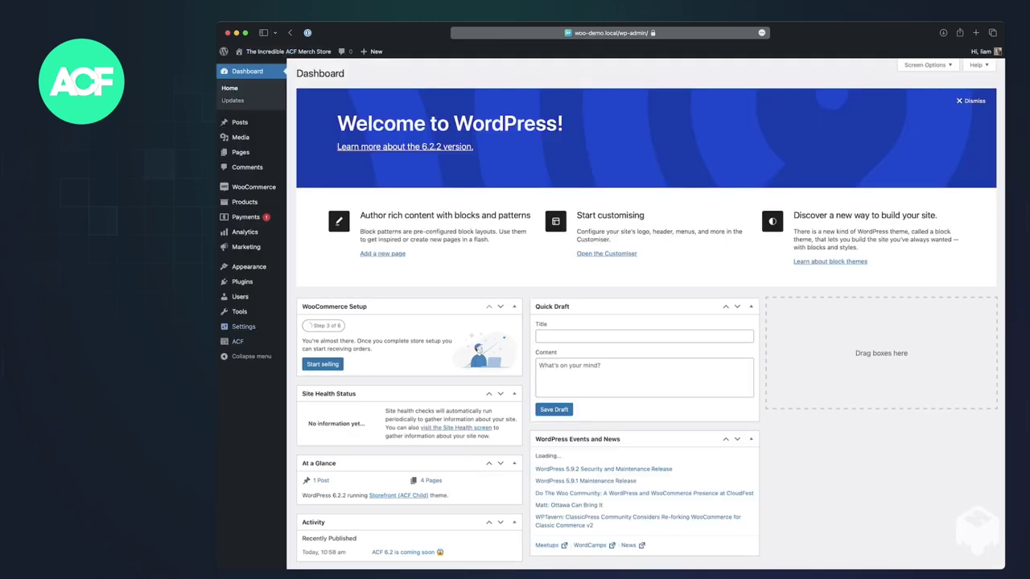
mouse_move(237, 341)
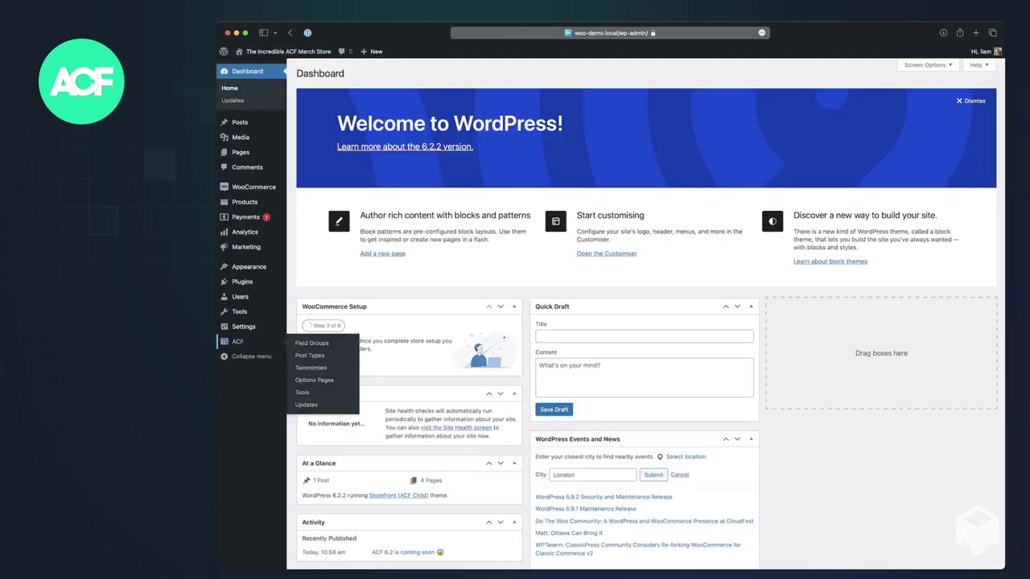
click(311, 343)
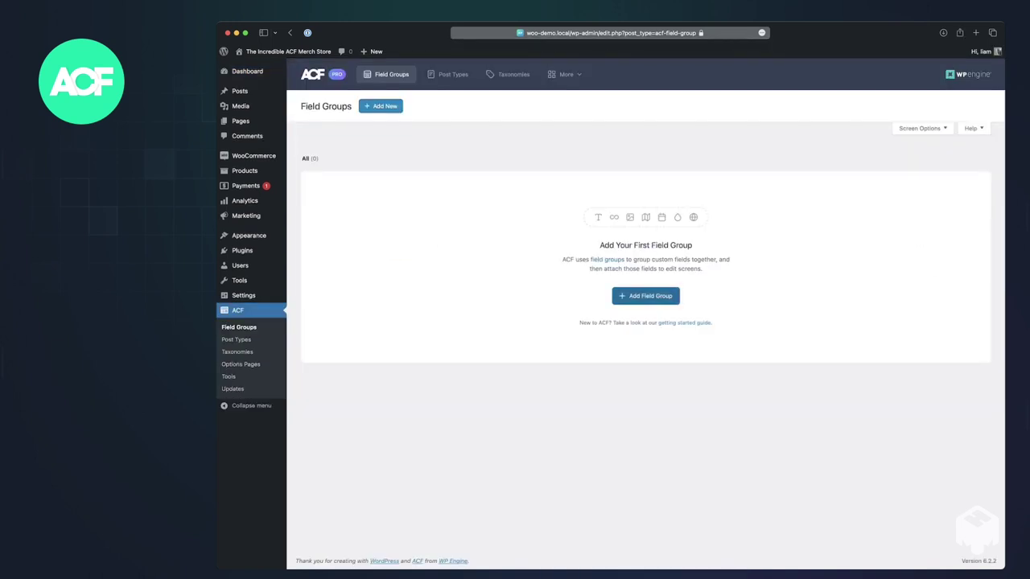
click(645, 296)
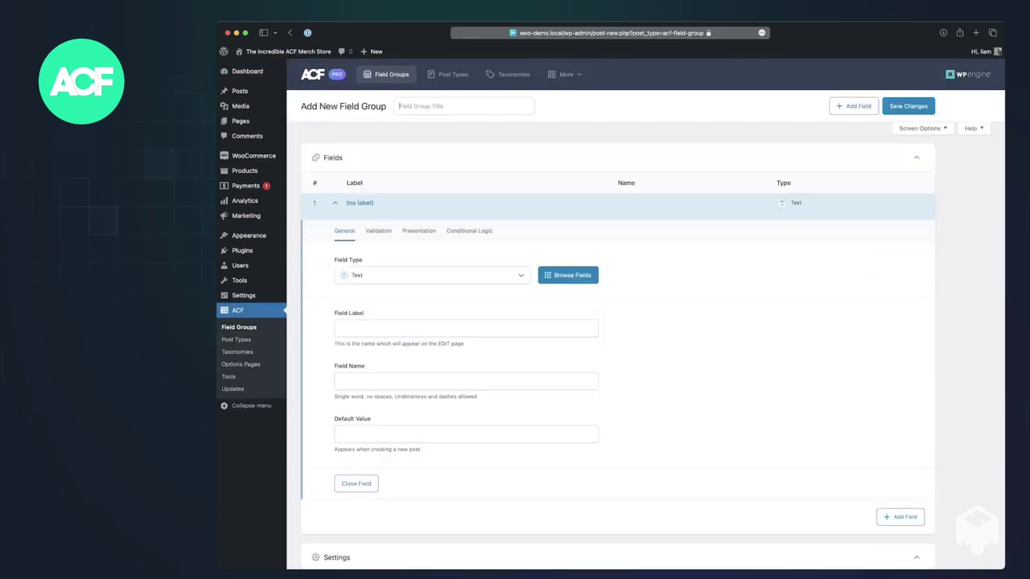
text(Products)
Make the first field a Relationship field labelled "Related Products", with its name filled in from the label
click(432, 275)
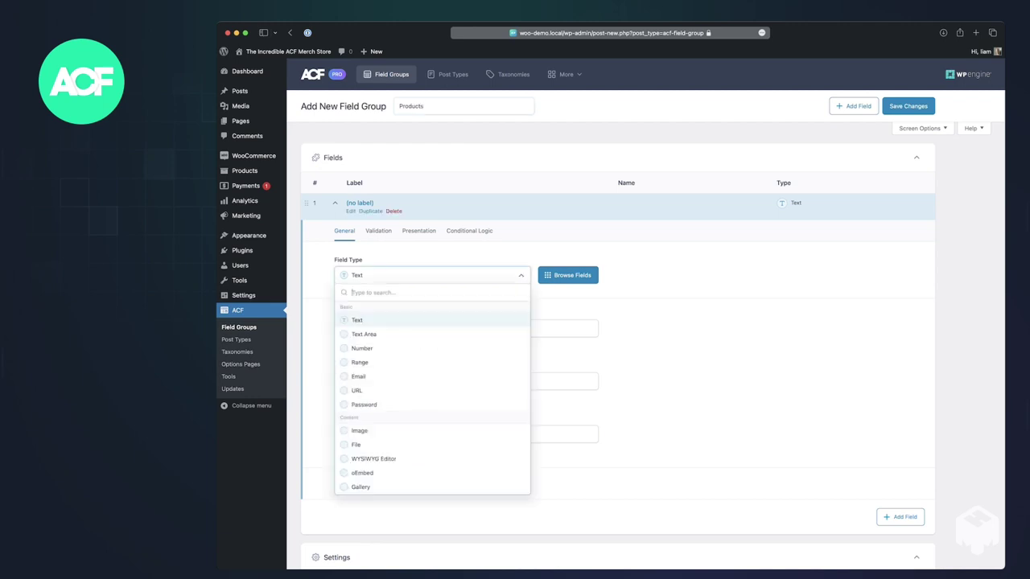
text(rela)
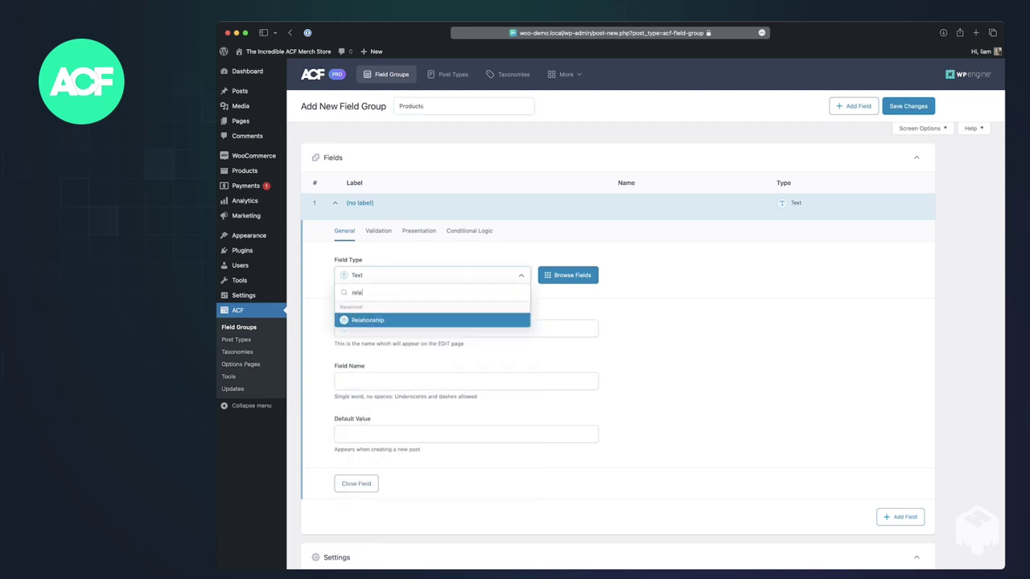
key(Return)
text(Related Products)
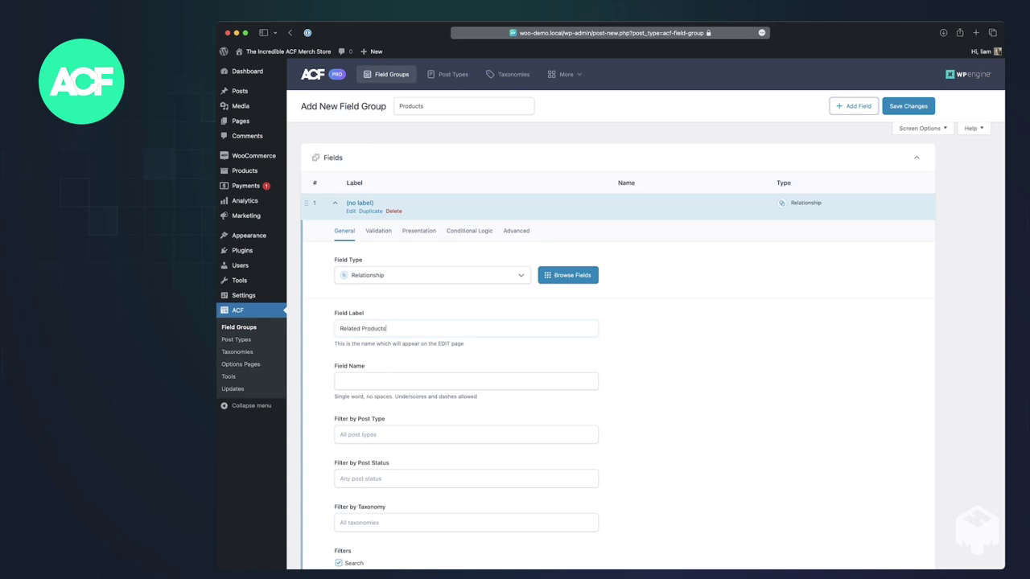
key(Tab)
Restrict the Related Products field to the Product post type and disable its Post Type and Taxonomy filters, keeping only Search
click(465, 435)
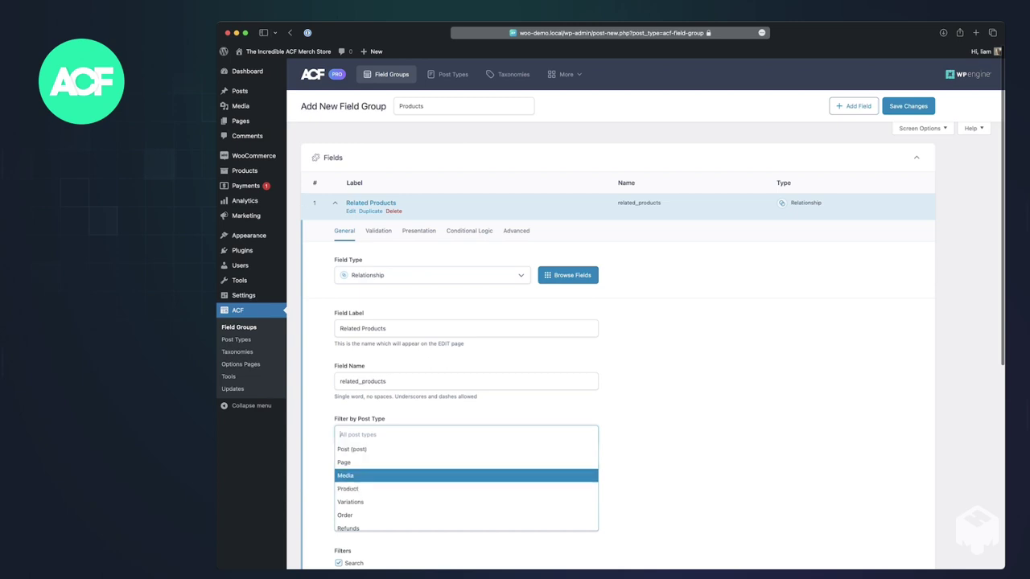
click(347, 488)
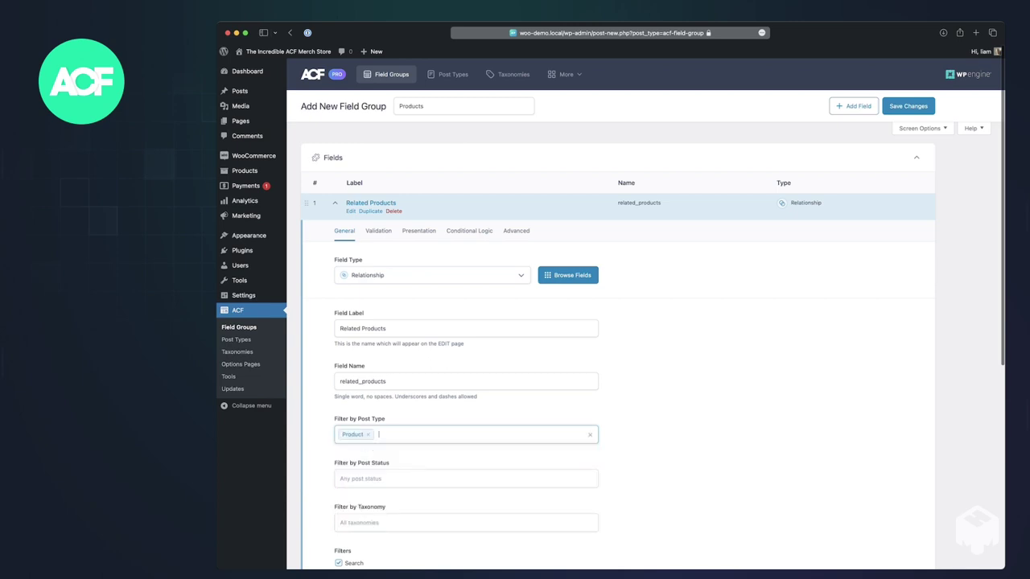
scroll(646, 325, down, 2)
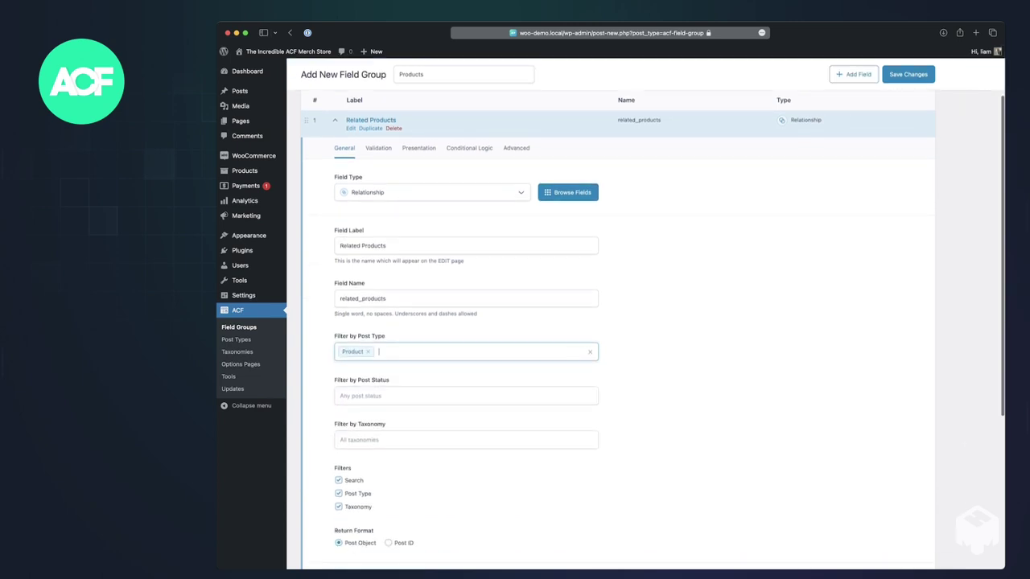
click(339, 493)
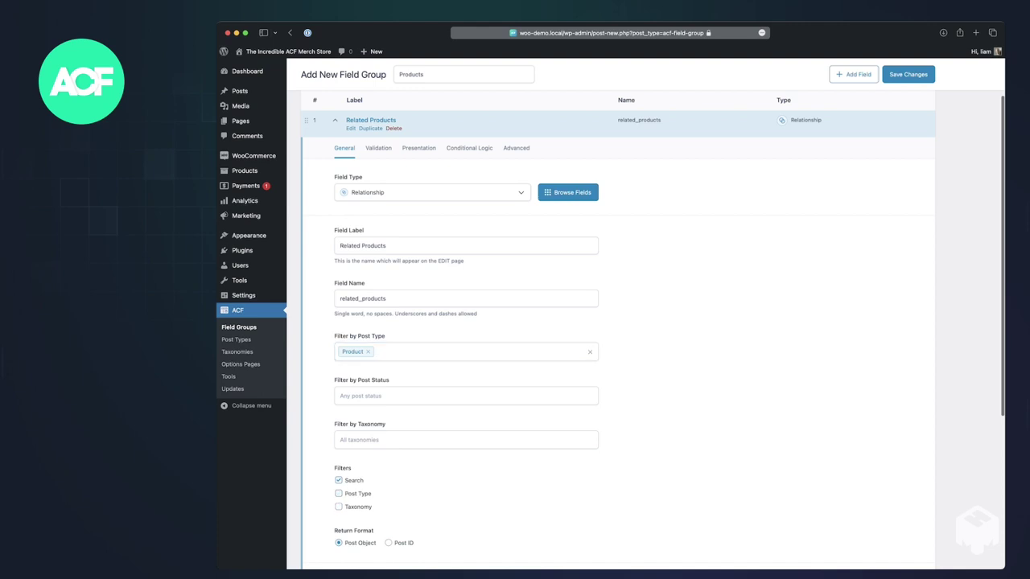
Set the location rule to Post Type is equal to Product and save the field group
scroll(618, 330, down, 6)
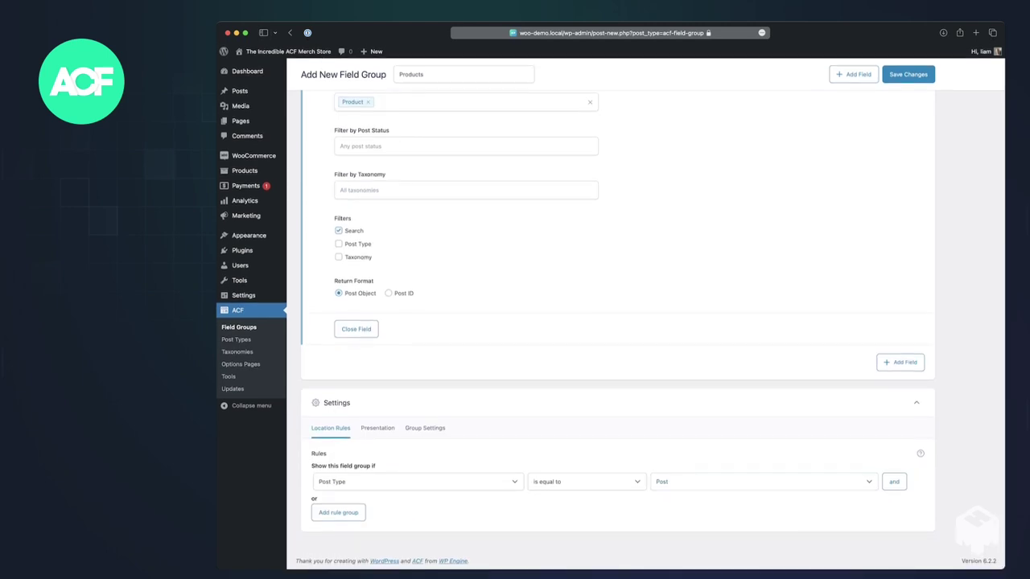
scroll(618, 330, up, 8)
click(908, 108)
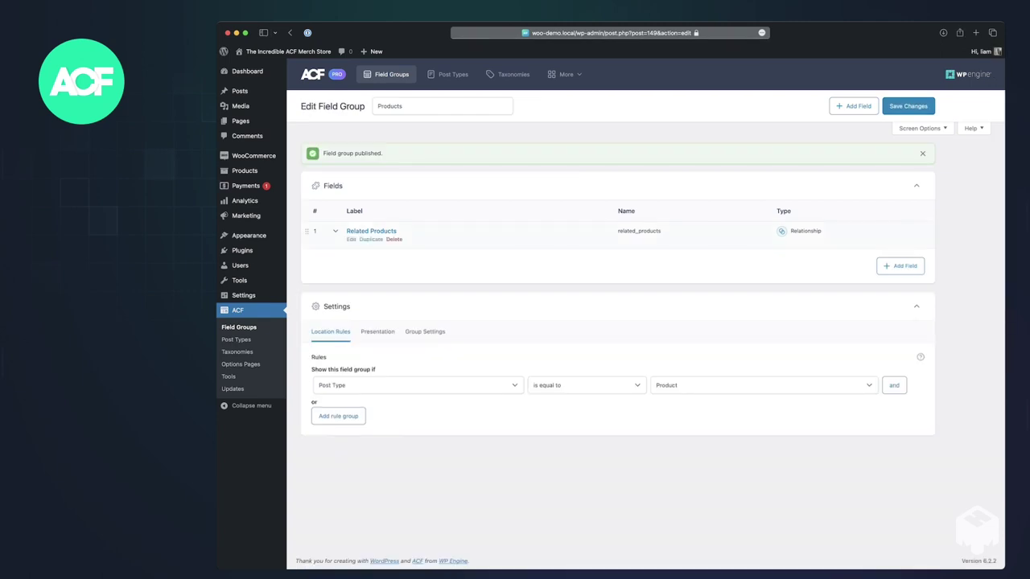
Make the Related Products field bidirectional with itself, Related Products, as the target field, and save the field group
click(371, 231)
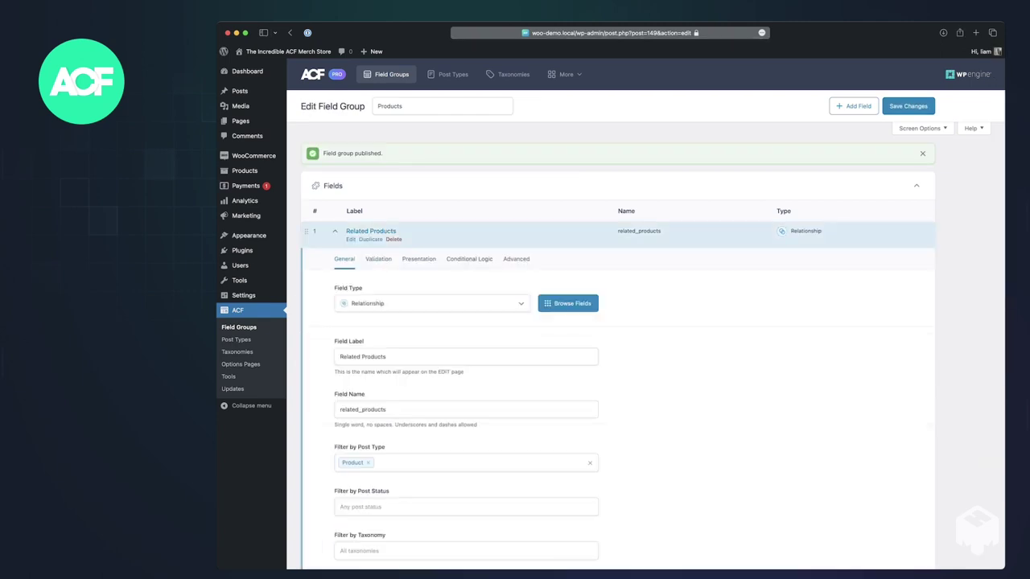
click(516, 260)
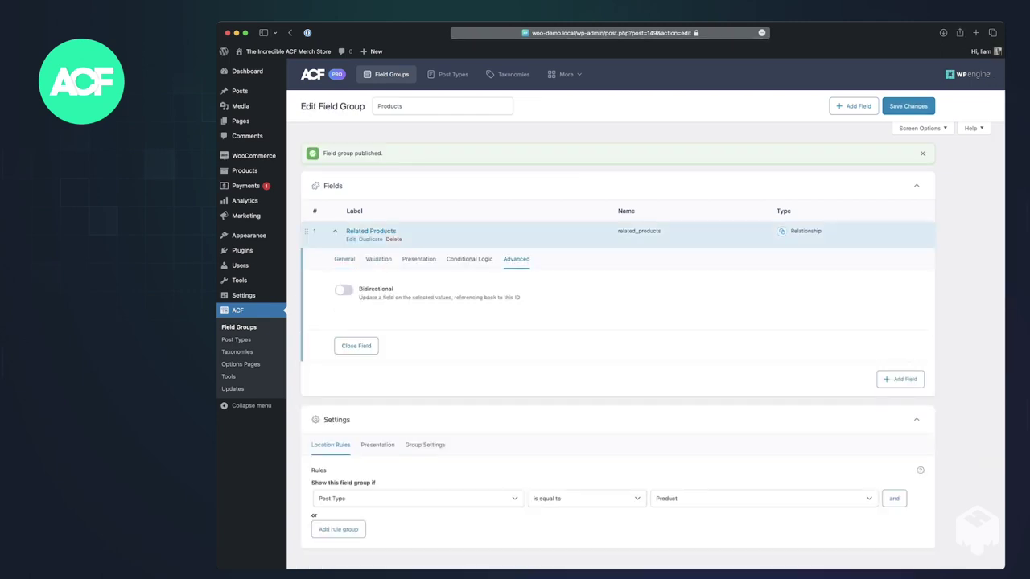
click(343, 289)
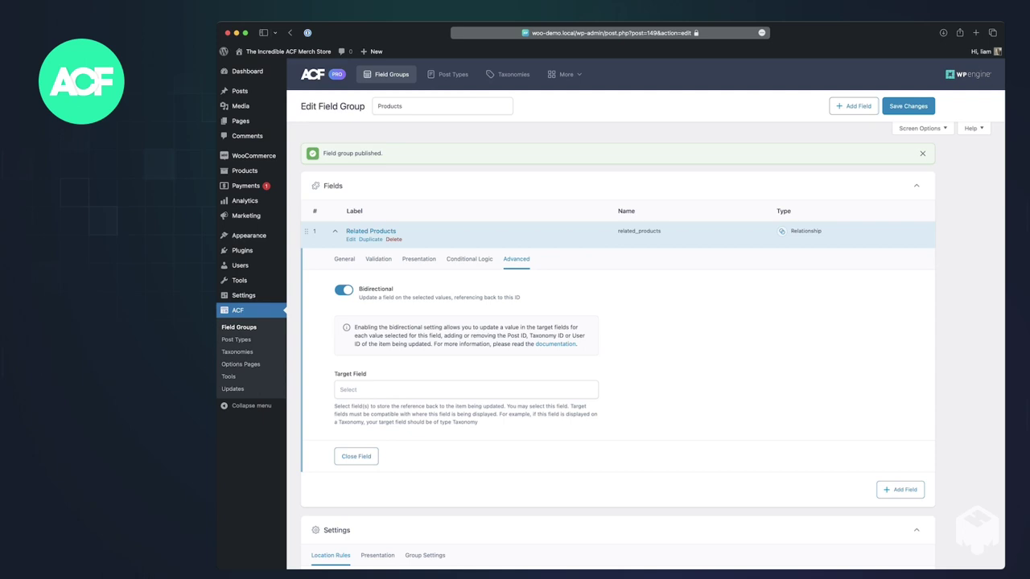
click(466, 390)
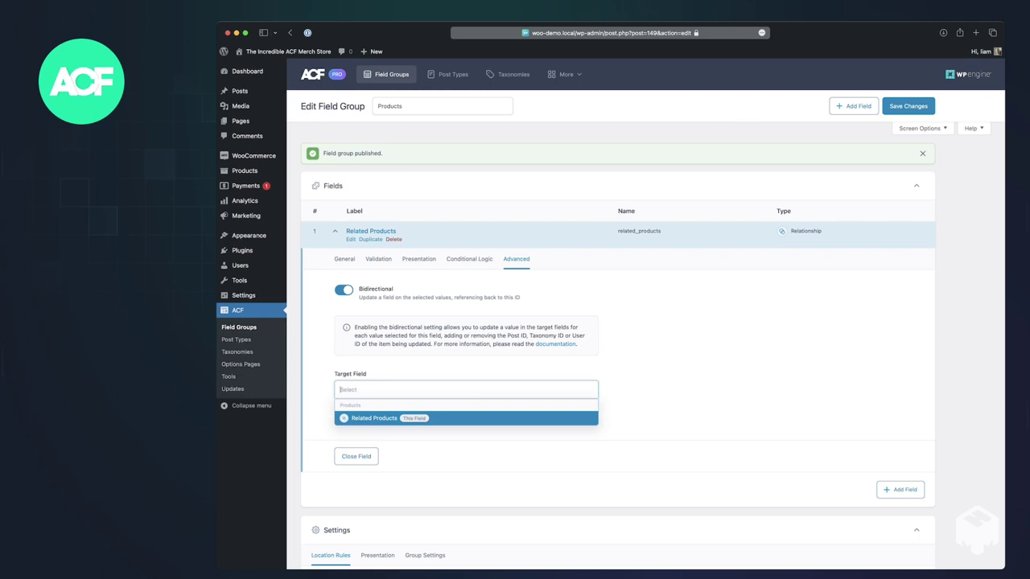
key(Return)
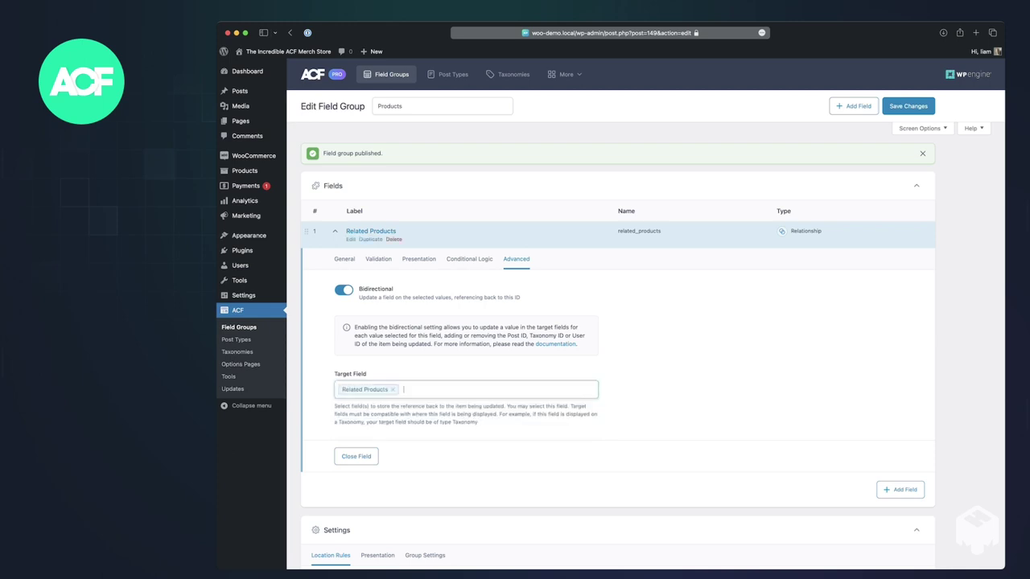
click(907, 105)
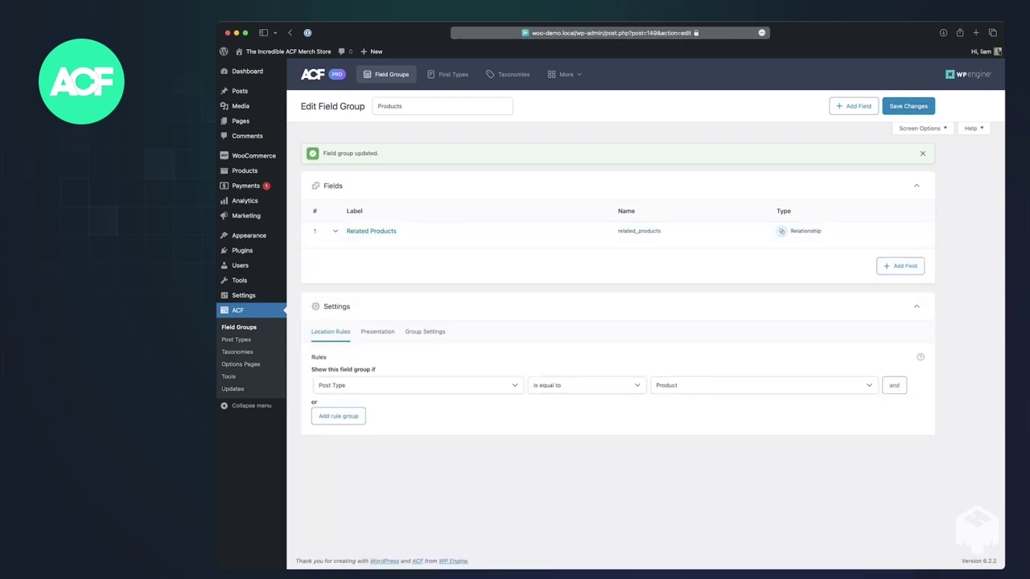
Open the ACF PRO Pin Badge product for editing from the list of all products
mouse_move(245, 171)
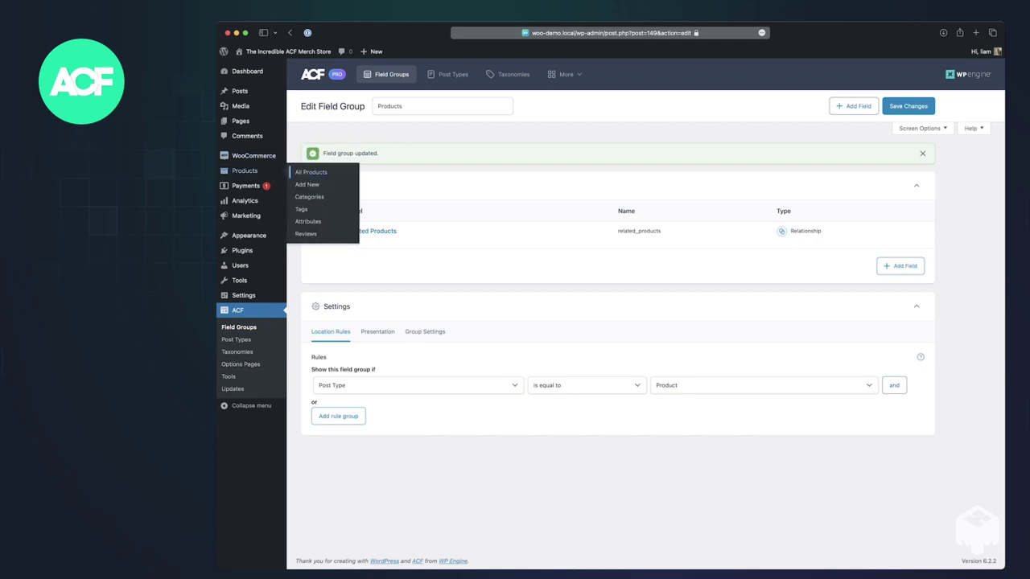
click(310, 172)
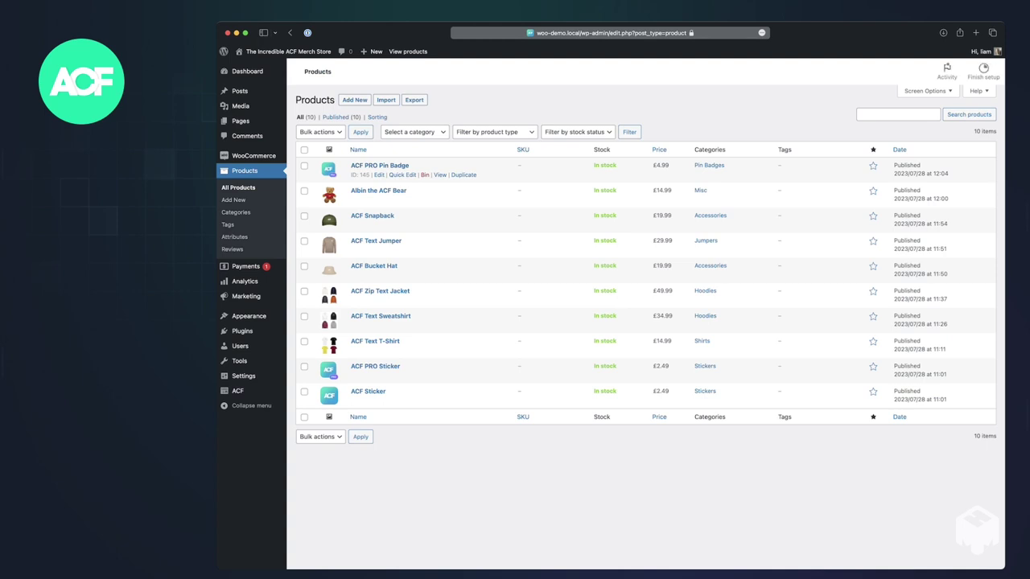
click(379, 165)
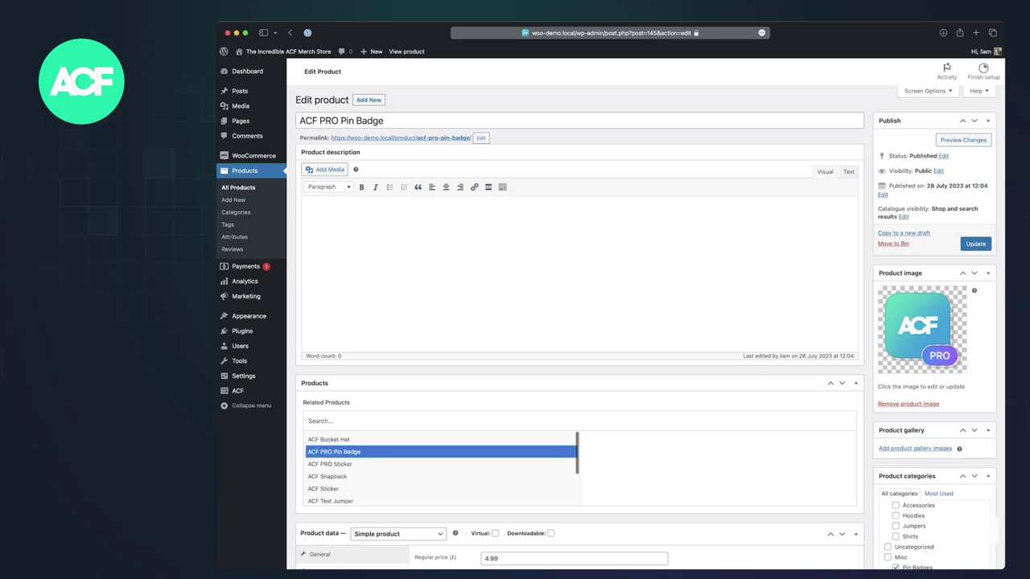
Search the related products for "sticker", add ACF PRO Sticker and ACF Sticker, and update the pin badge product
click(402, 420)
text(sticker)
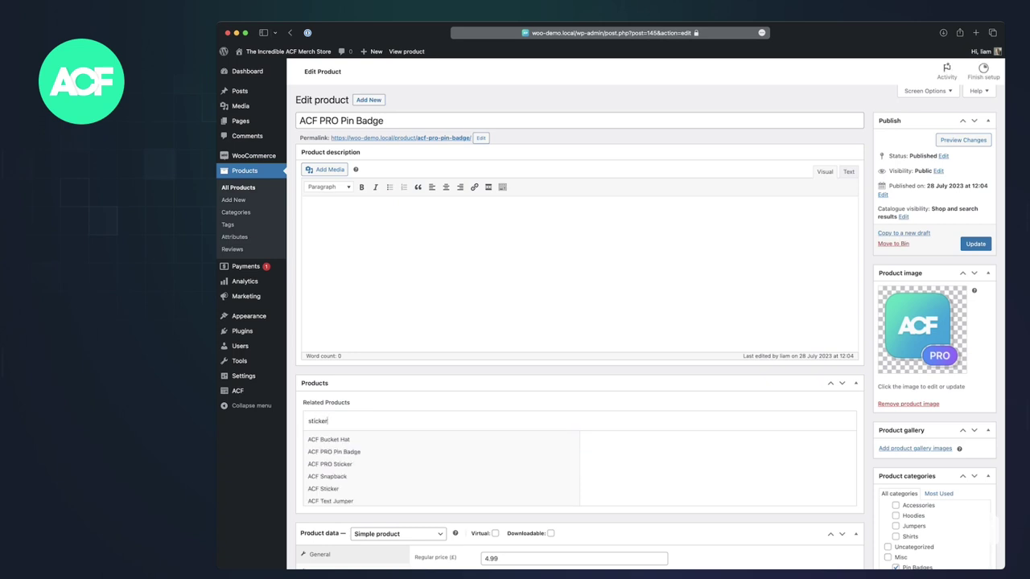
text(s)
key(BackSpace)
click(362, 440)
click(362, 451)
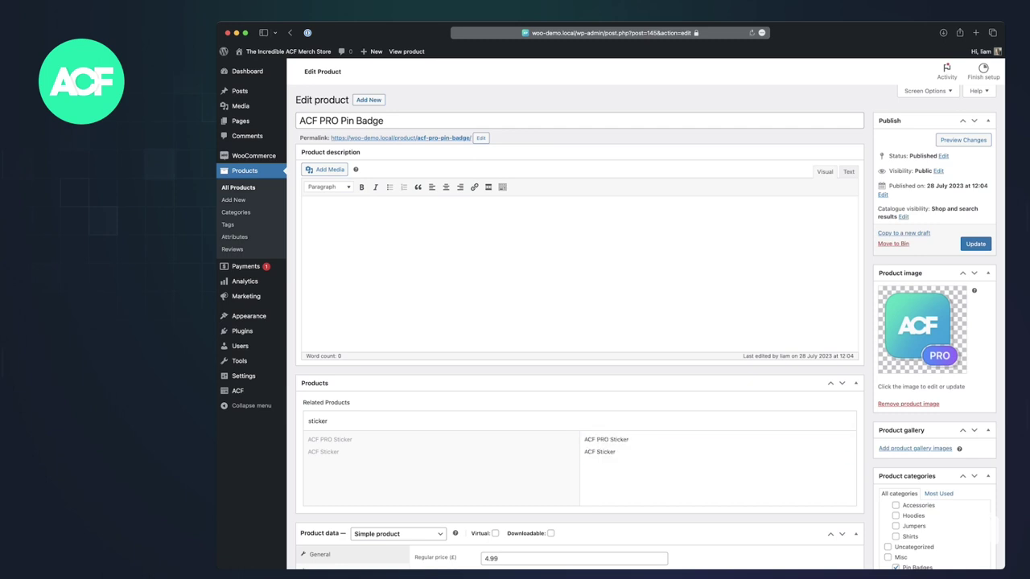
click(610, 33)
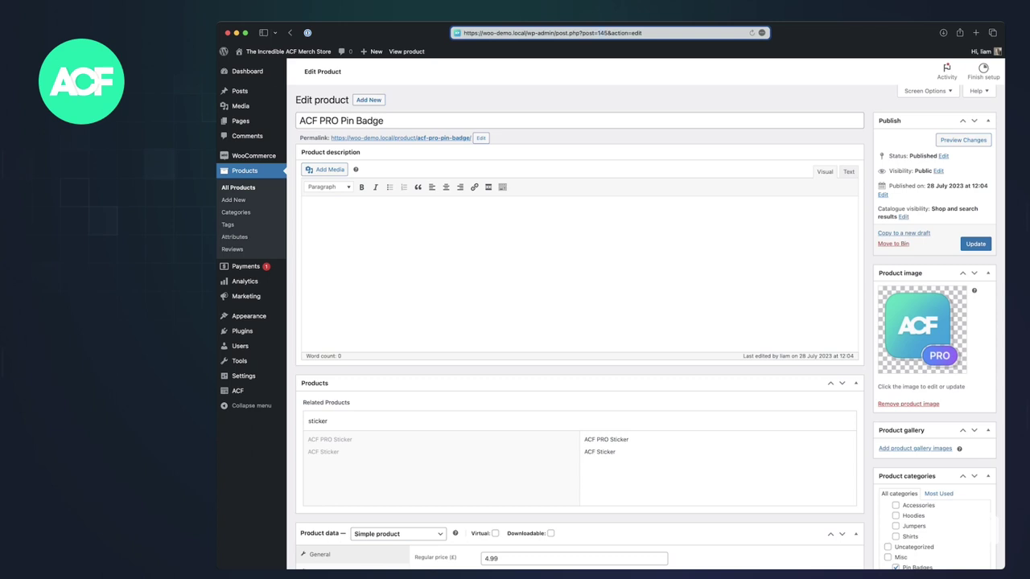
click(308, 206)
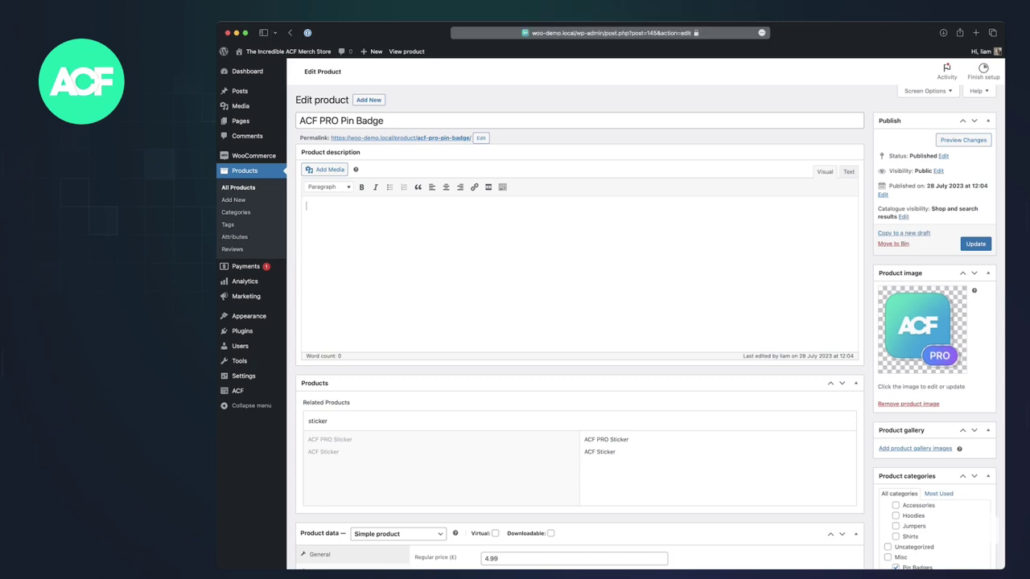
click(976, 244)
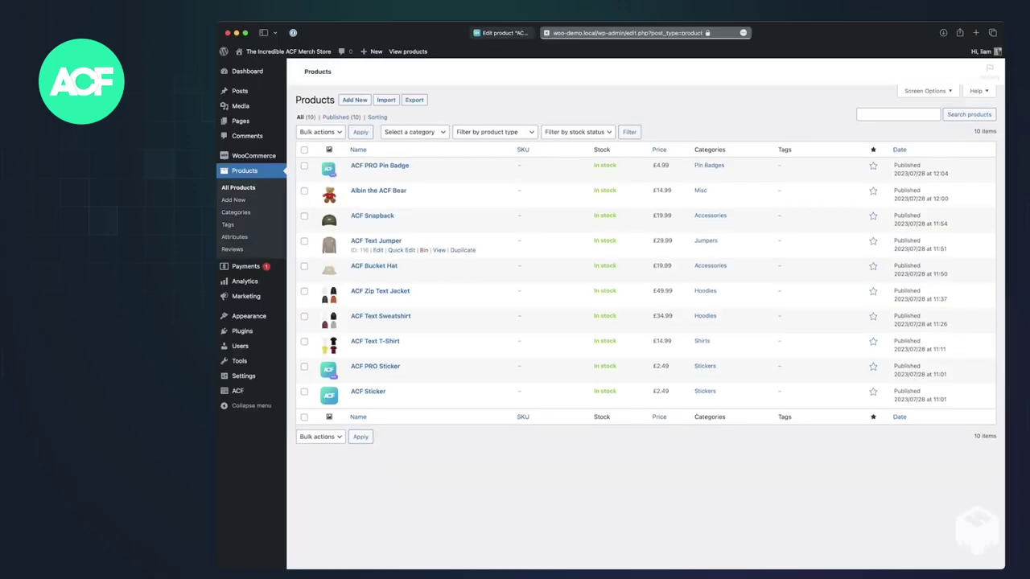
Open the ACF PRO Sticker product and check the related products on its store page
click(375, 366)
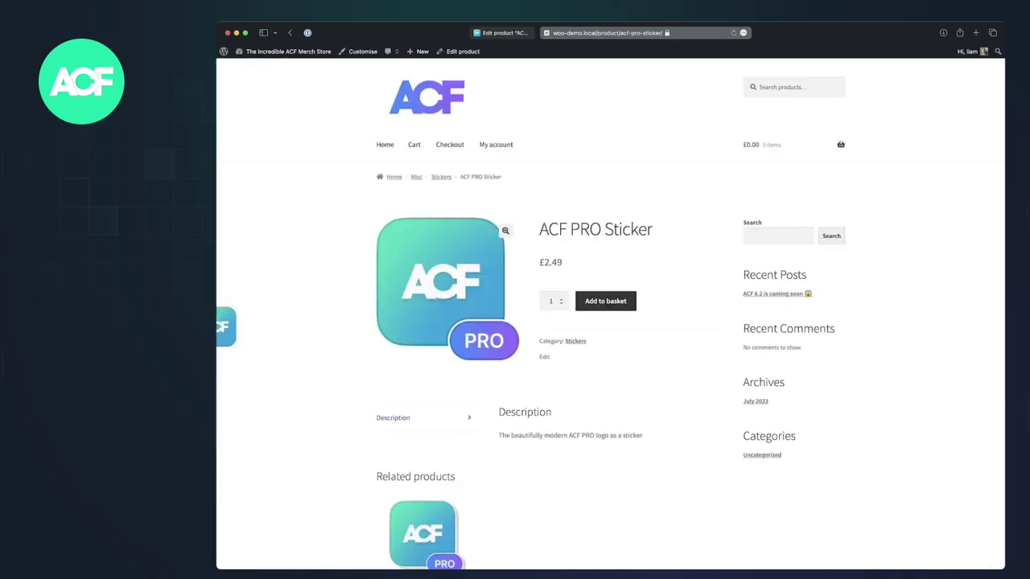
scroll(610, 314, down, 3)
drag(377, 359, 455, 359)
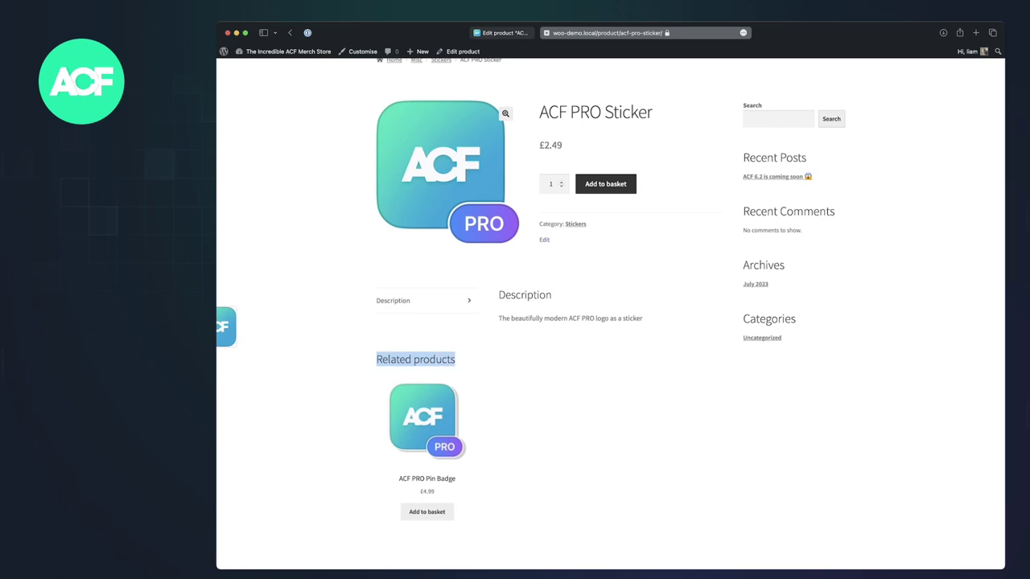
Switch to Visual Studio Code and examine how related.php reads the related_products field and maps it to WooCommerce products with wc_get_product
key(super+Tab)
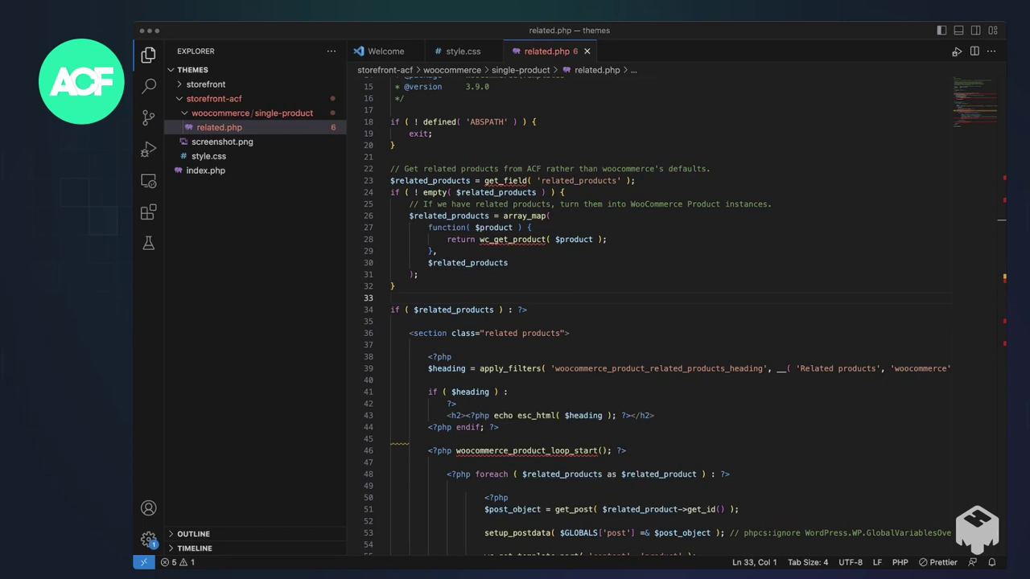
click(391, 463)
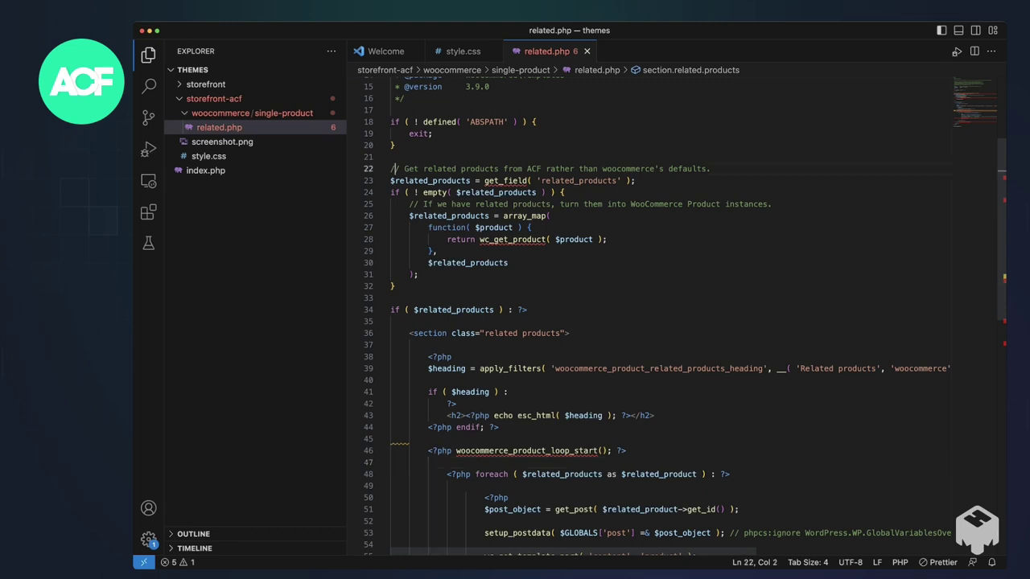
drag(391, 168, 395, 286)
key(Escape)
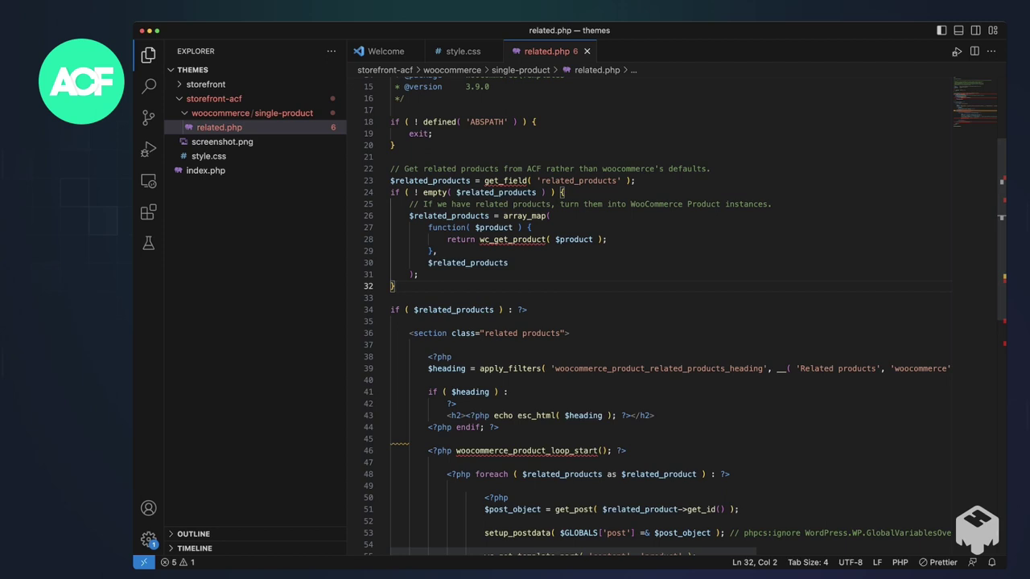
drag(484, 180, 635, 180)
mouse_move(635, 180)
click(442, 204)
drag(480, 239, 547, 239)
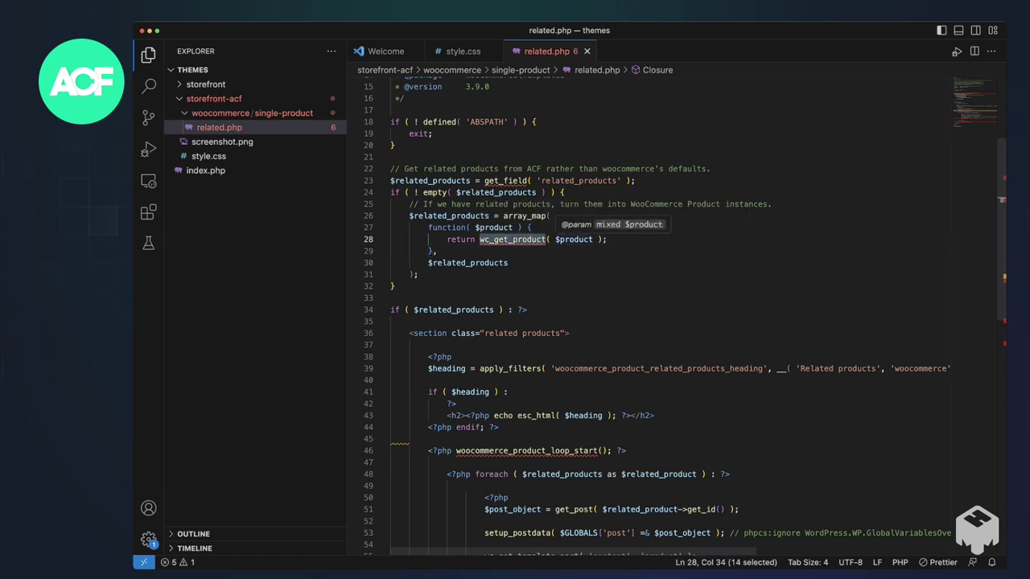
click(509, 262)
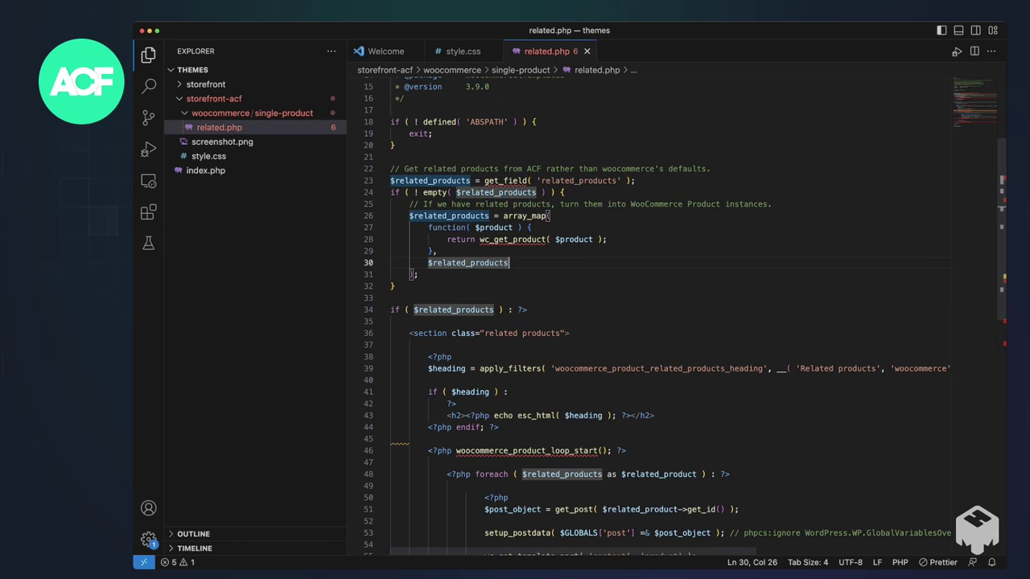
click(395, 285)
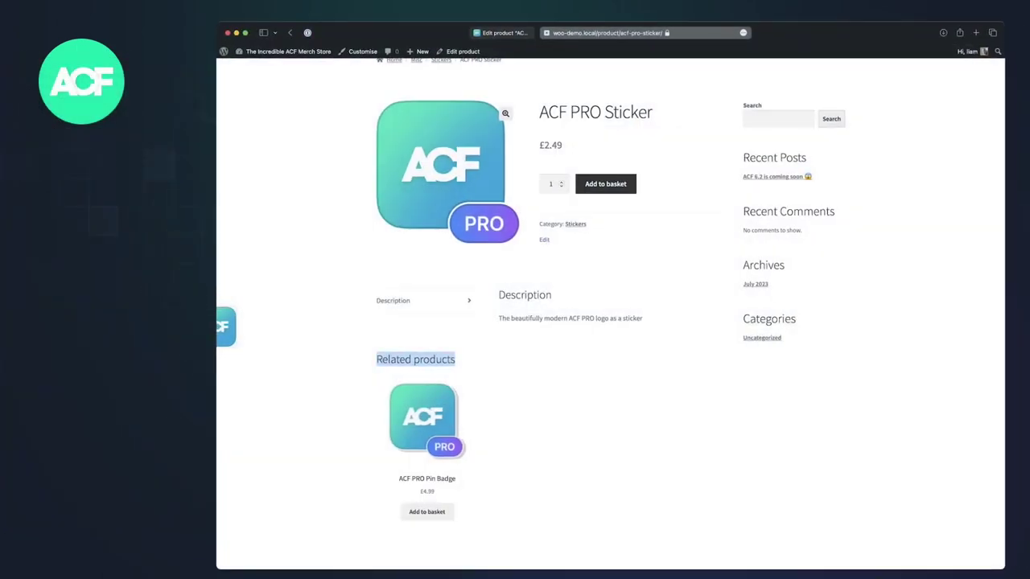
Back in the browser, edit the ACF PRO Sticker product, add Albin the ACF Bear to its related products, and update it
scroll(611, 314, down, 1)
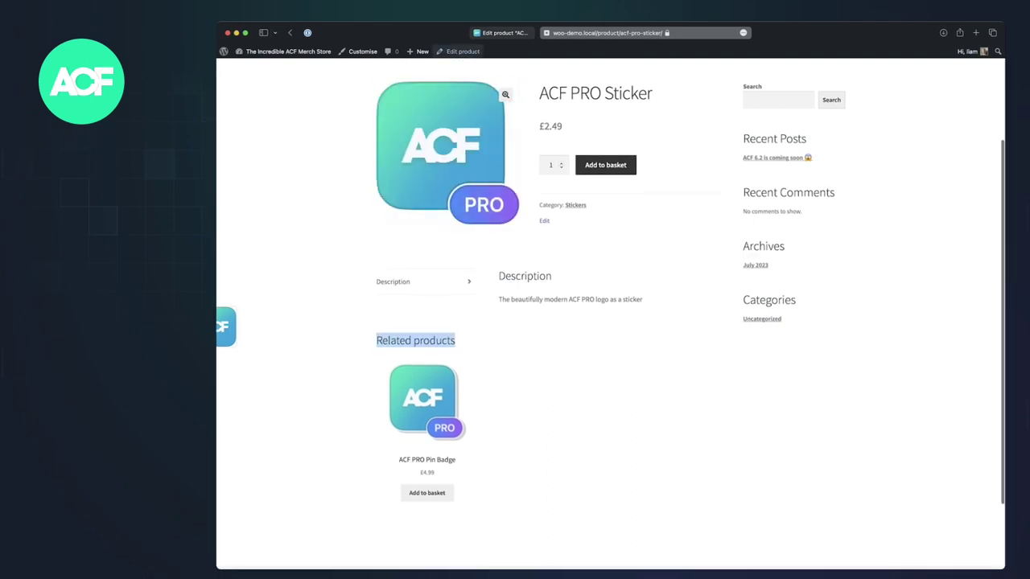
click(458, 50)
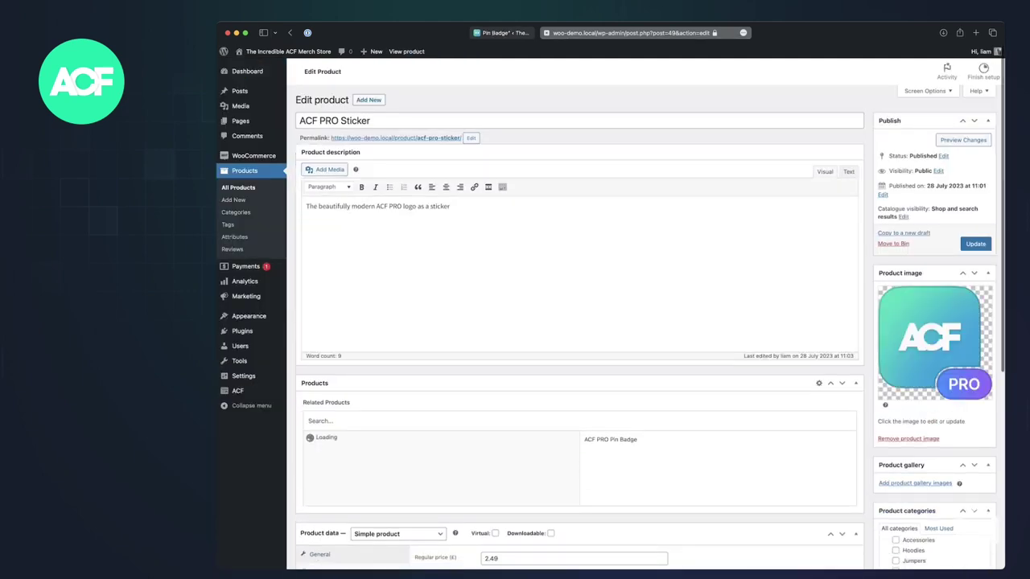
scroll(441, 467, down, 5)
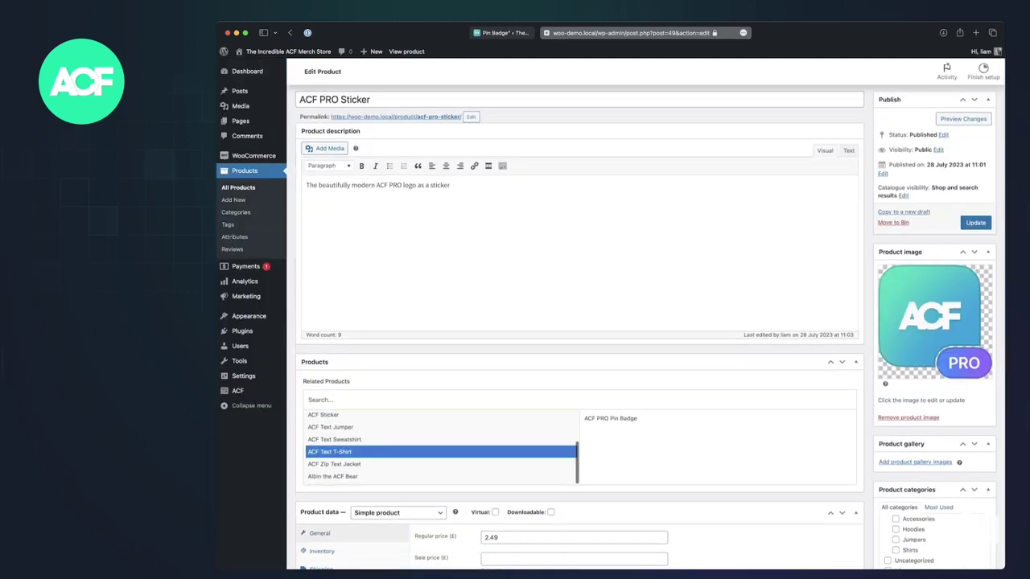
click(440, 477)
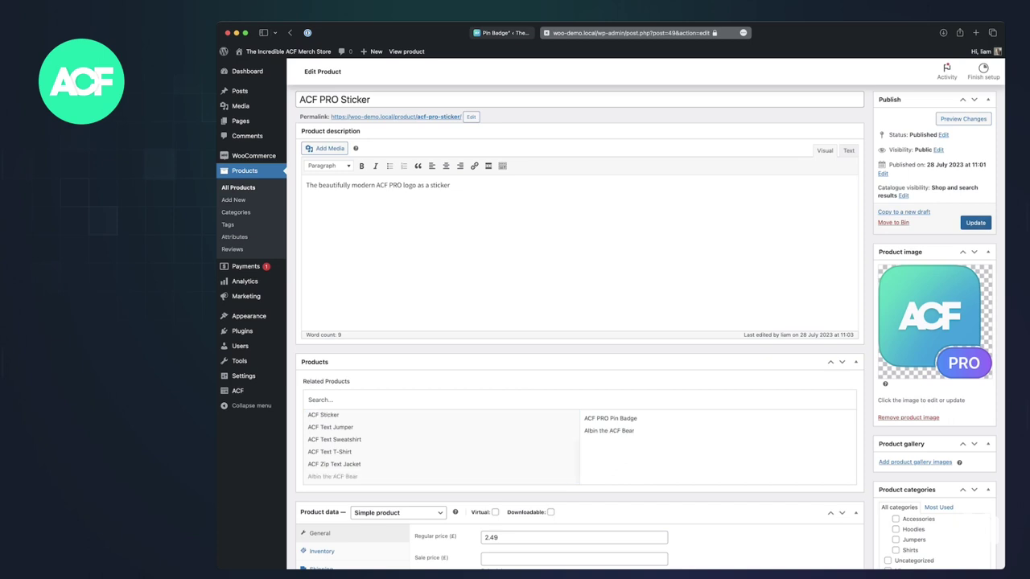
click(975, 222)
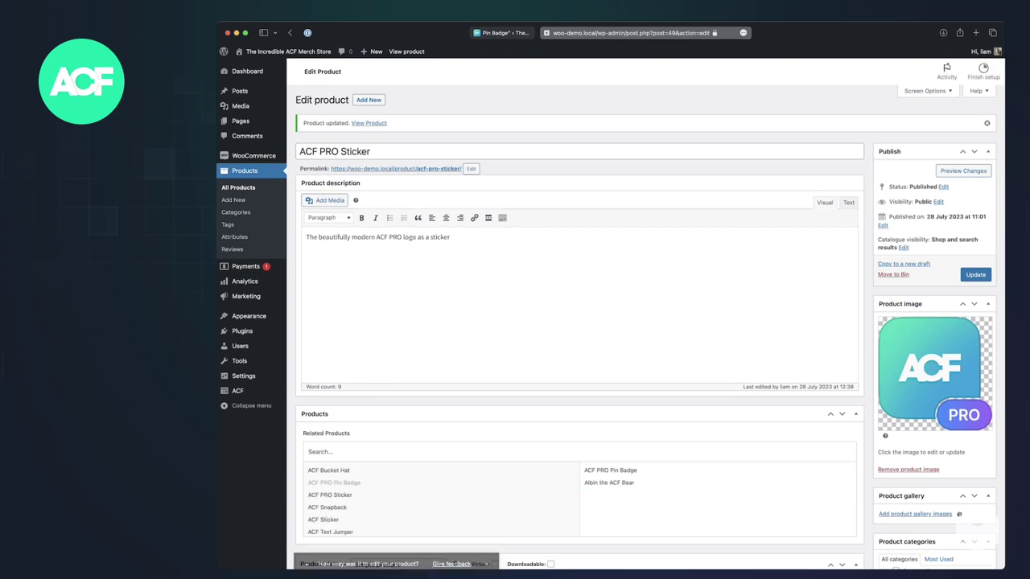
Open Albin the ACF Bear from the ACF PRO Sticker store page and check the bear's related products
key(ctrl+Tab)
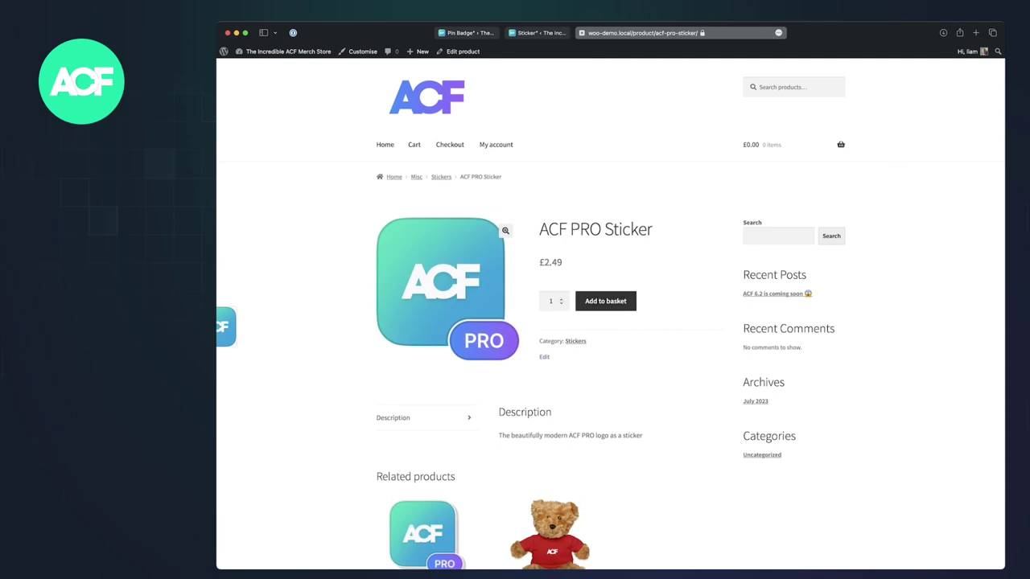
scroll(610, 314, down, 3)
click(550, 396)
scroll(610, 314, down, 5)
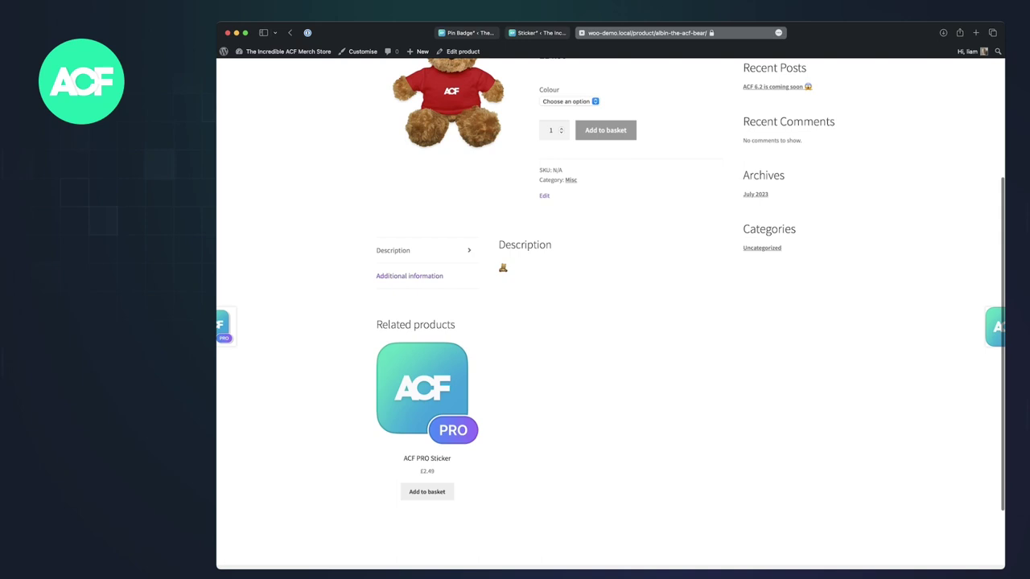
scroll(610, 314, up, 5)
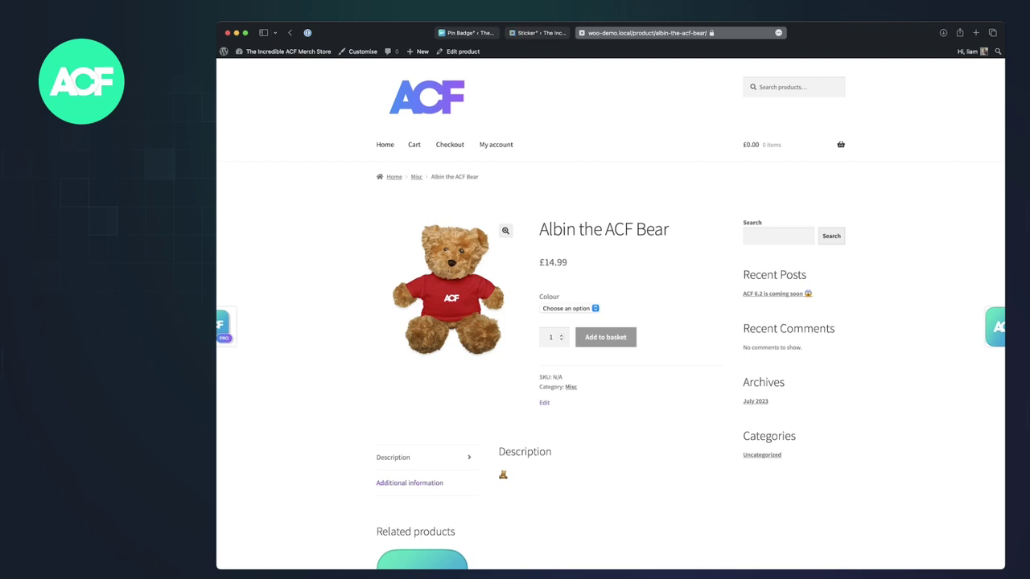
Compare the Related Products field in the ACF PRO Sticker editor with the related products on the bear's store page
click(536, 32)
scroll(580, 314, down, 3)
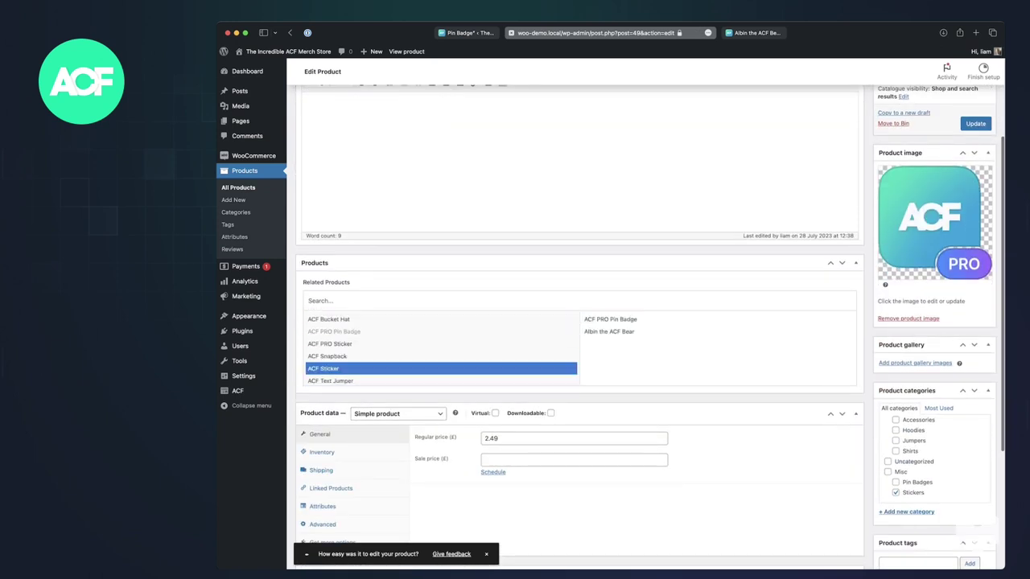
click(753, 32)
scroll(447, 169, down, 3)
scroll(448, 169, down, 2)
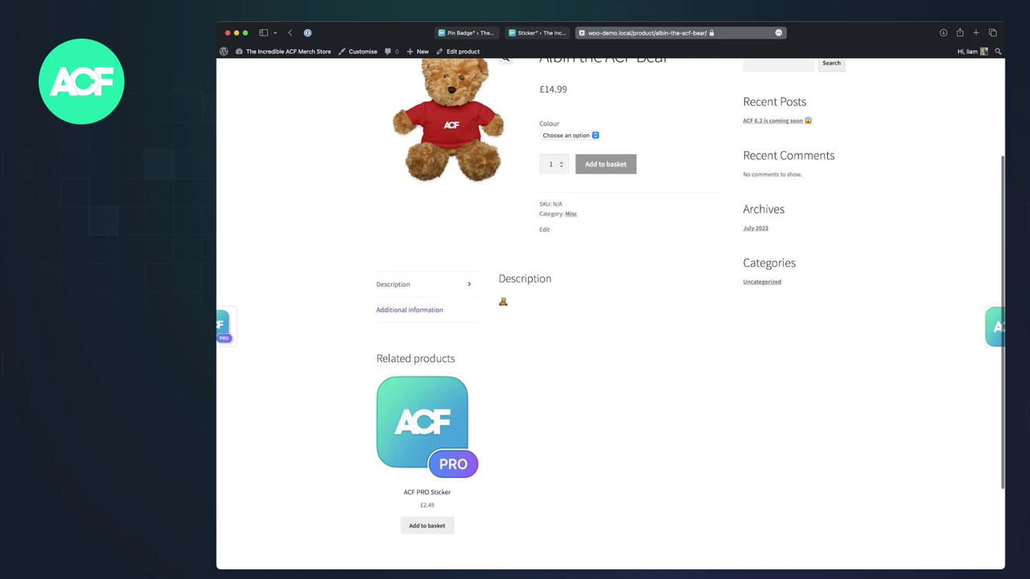
scroll(447, 169, up, 5)
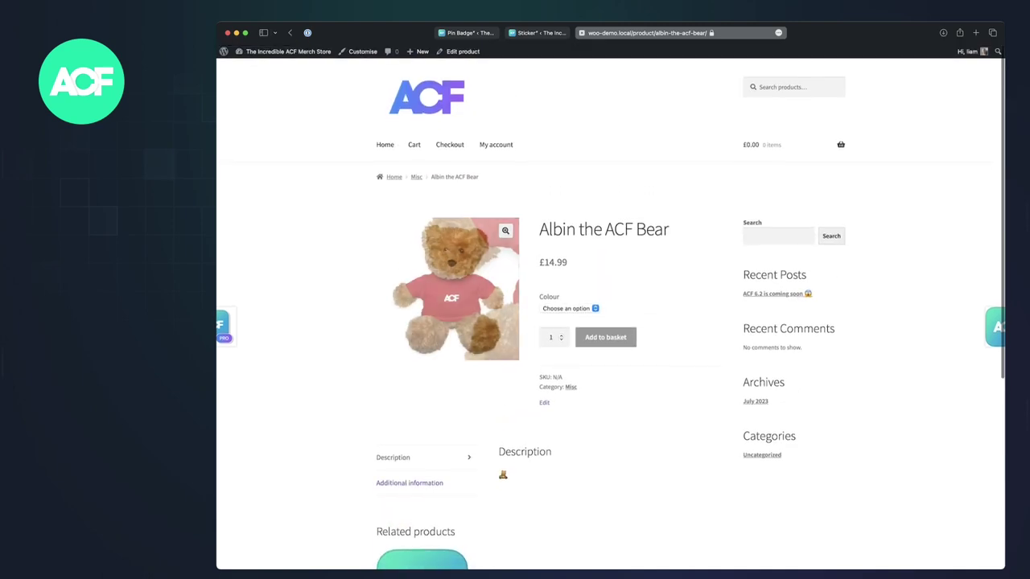